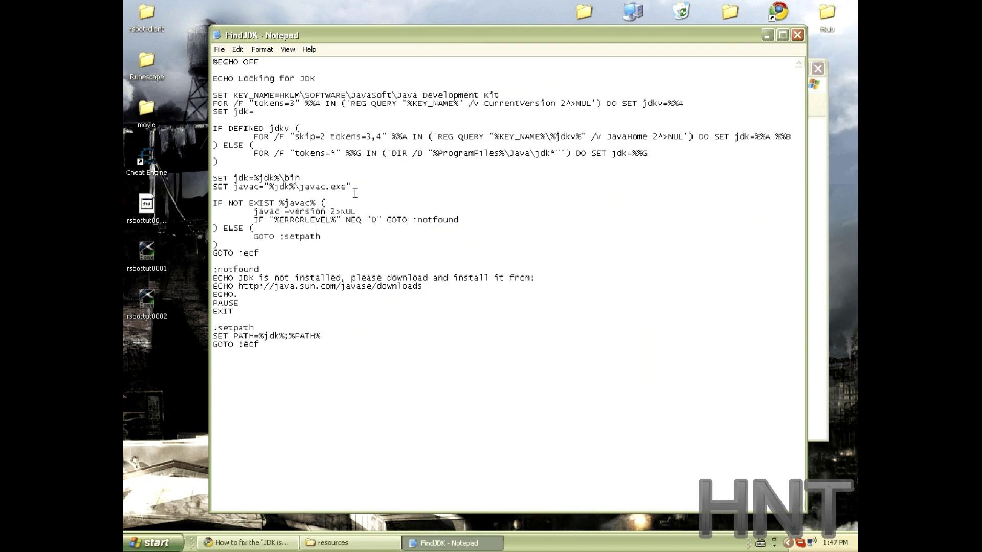
Review the SET jdk and javac lines, shrink Notepad and show C:\Program Files in Explorer
{"action": "left_click_drag", "start_coordinate": [353, 187], "coordinate": [213, 177]}
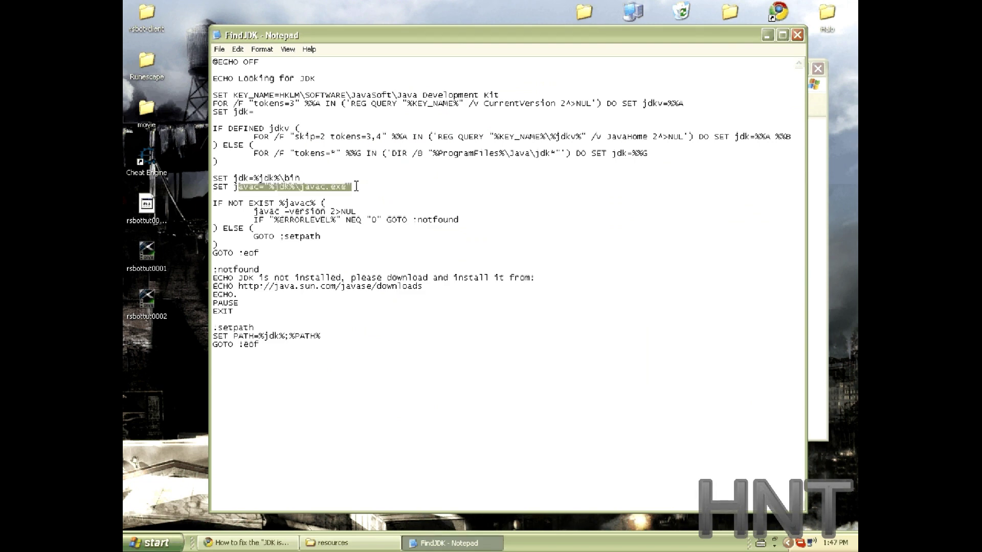
{"action": "left_click", "coordinate": [352, 187]}
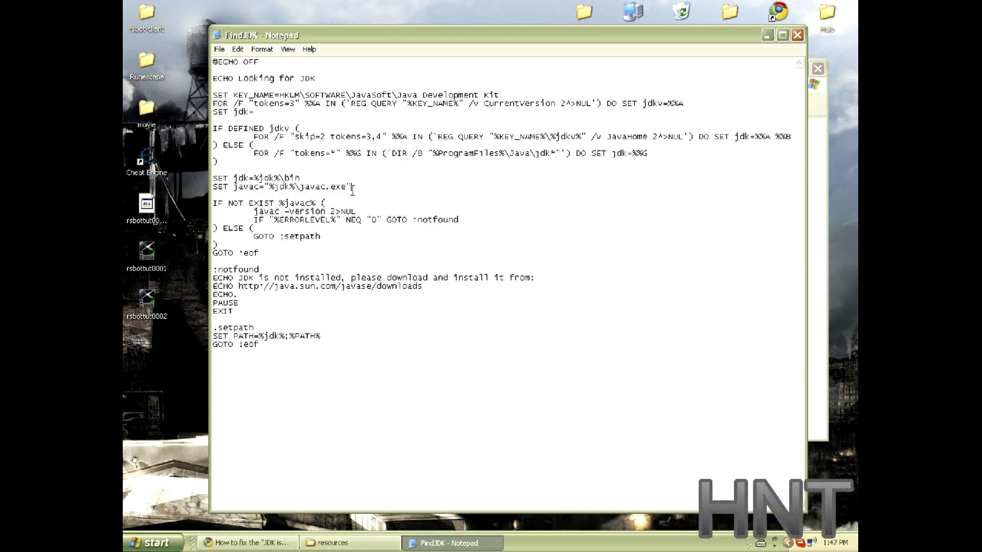
{"action": "left_click_drag", "start_coordinate": [702, 45], "coordinate": [498, 218]}
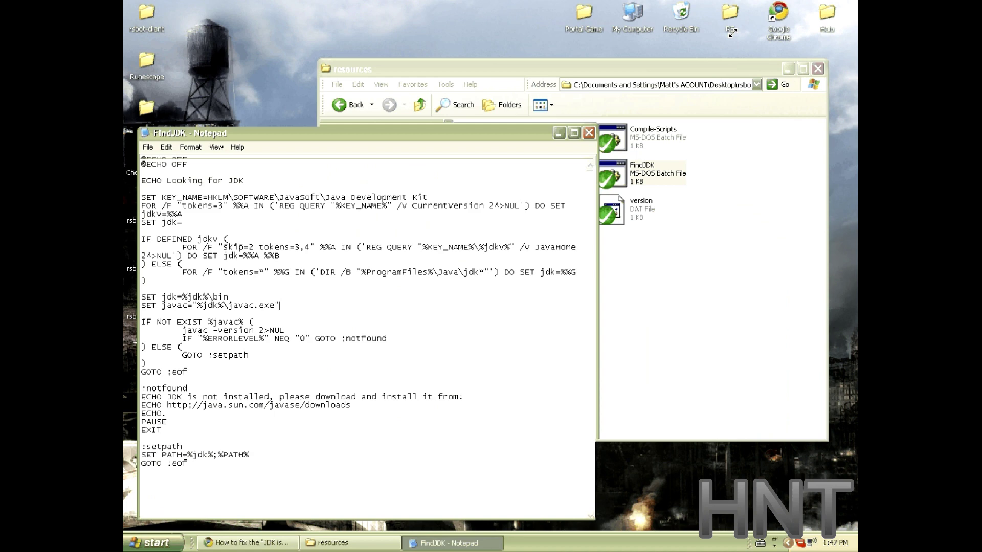
{"action": "left_click", "coordinate": [817, 68]}
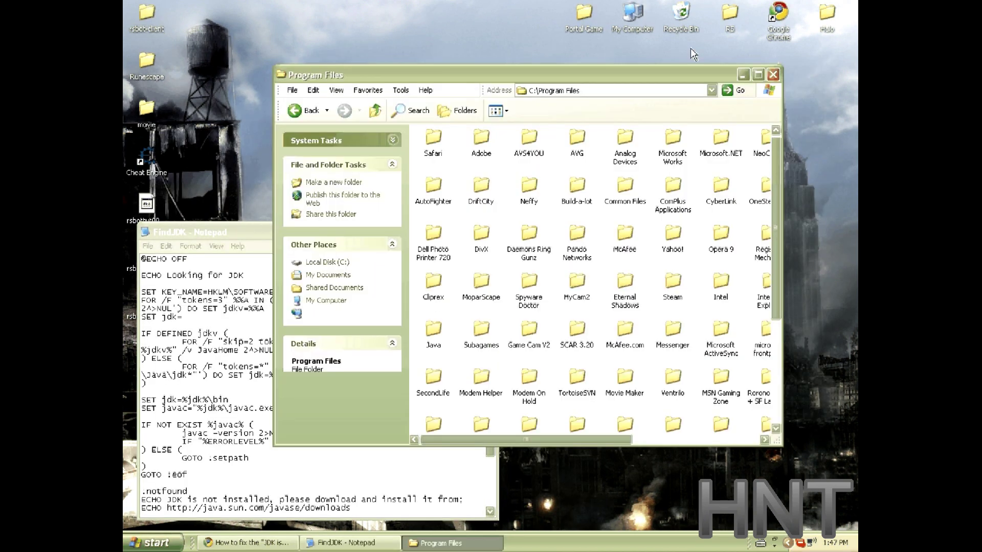
Navigate into Java > jdk1.6.0_21 in Explorer
{"action": "double_click", "coordinate": [595, 171]}
{"action": "left_click", "coordinate": [476, 148]}
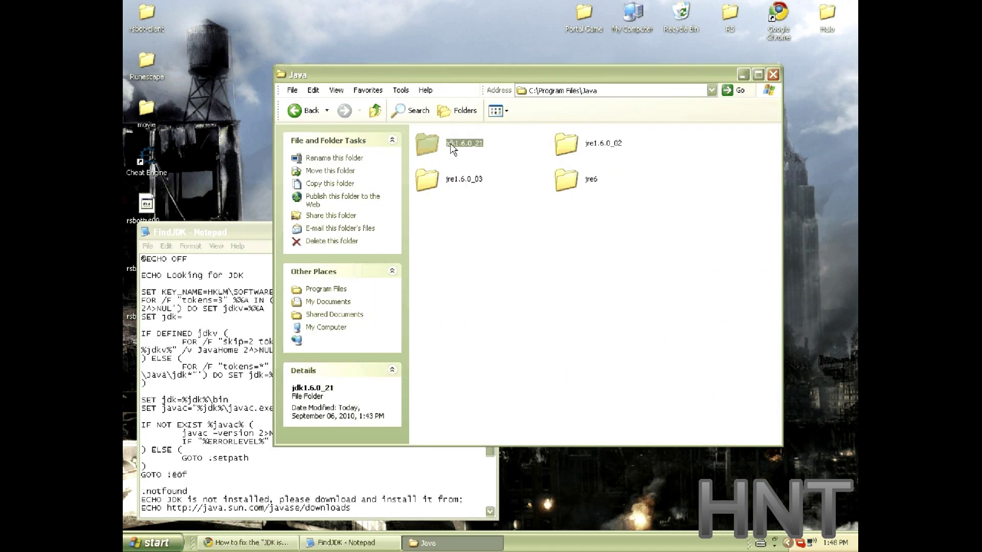
{"action": "double_click", "coordinate": [465, 148]}
{"action": "left_click", "coordinate": [588, 91]}
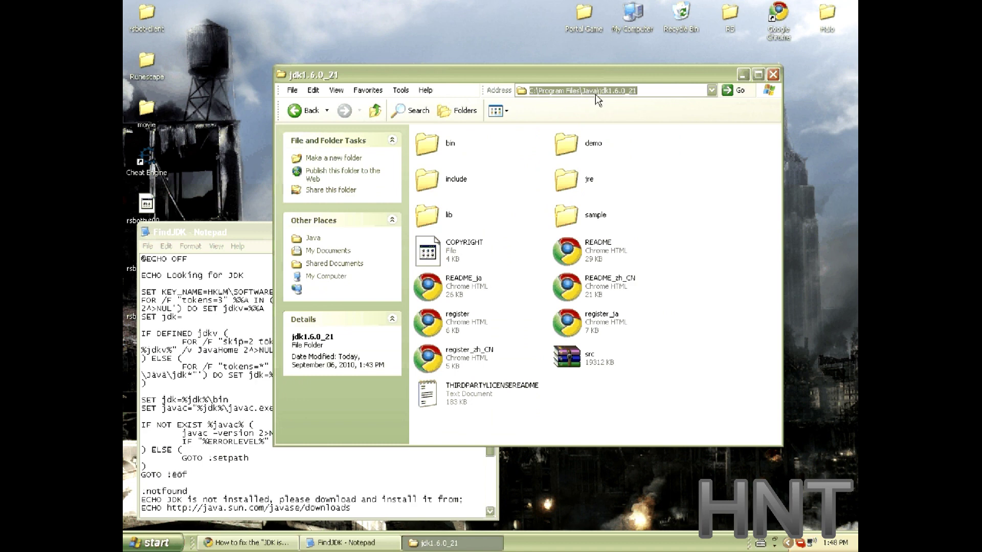
{"action": "left_click", "coordinate": [245, 232]}
{"action": "key", "text": "alt+Tab"}
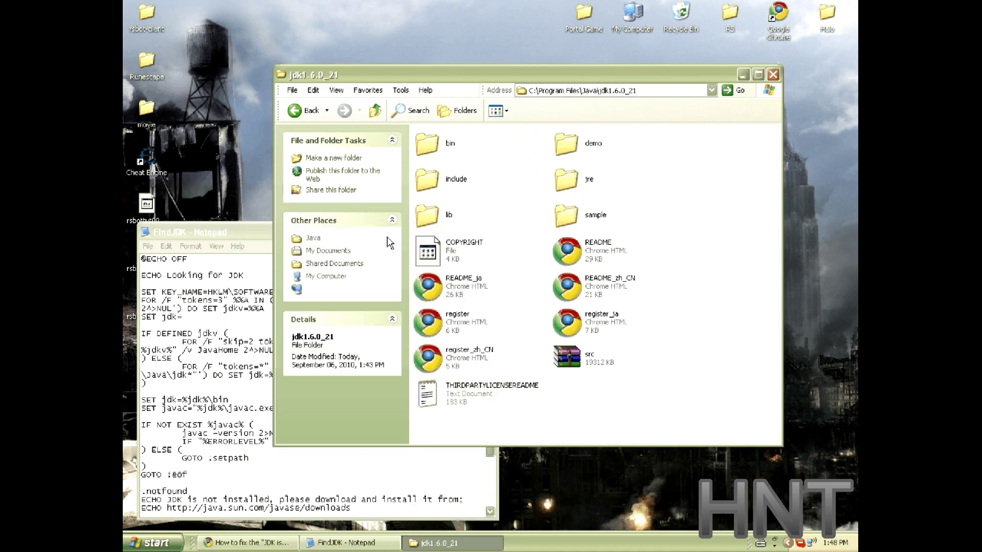
Copy the jdk1.6.0_21\bin folder path from the address bar and maximize FindJDK in Notepad
{"action": "double_click", "coordinate": [448, 143]}
{"action": "left_click", "coordinate": [583, 90]}
{"action": "right_click", "coordinate": [568, 90]}
{"action": "left_click", "coordinate": [583, 125]}
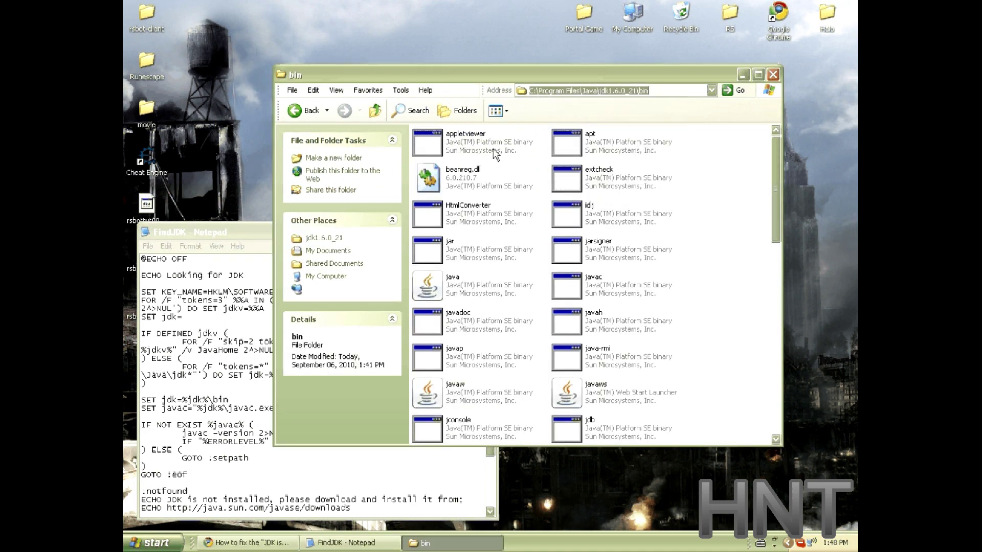
{"action": "key", "text": "alt+Tab"}
{"action": "key", "text": "alt+space"}
{"action": "key", "text": "x"}
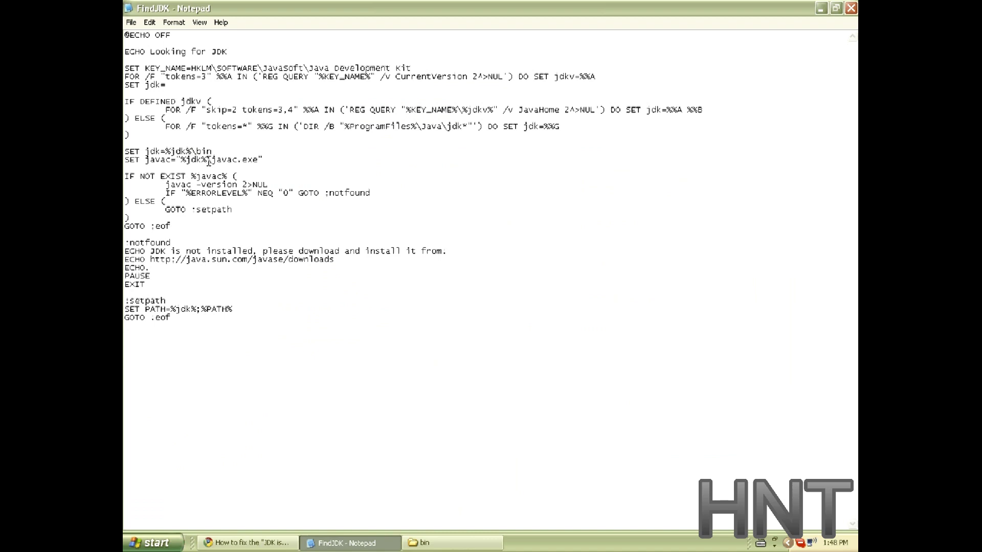
Replace %jdk% on the SET javac line with the pasted bin path and add an opening quote
{"action": "left_click_drag", "start_coordinate": [205, 160], "coordinate": [174, 155]}
{"action": "right_click", "coordinate": [184, 160]}
{"action": "left_click", "coordinate": [196, 206]}
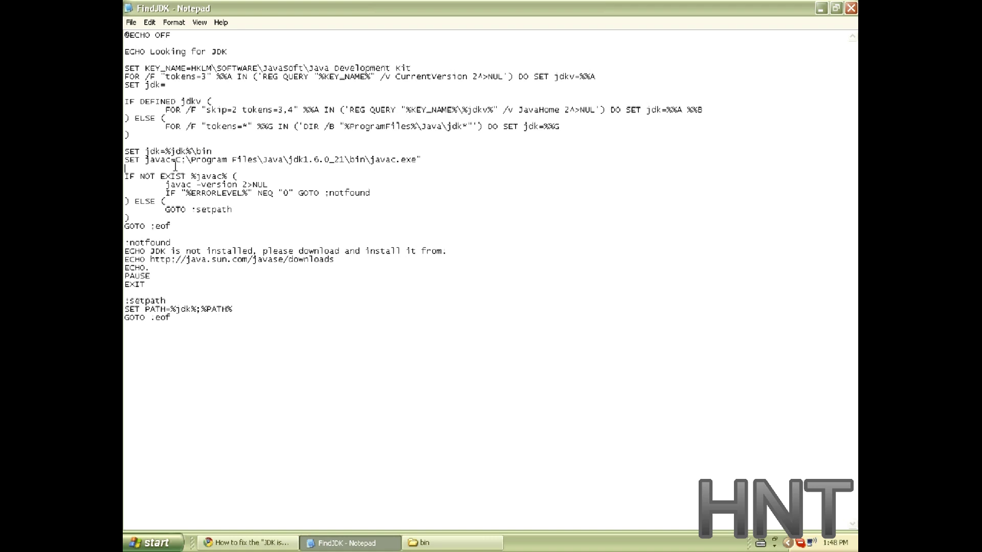
{"action": "left_click", "coordinate": [173, 160]}
{"action": "key", "text": "Right"}
{"action": "left_click", "coordinate": [180, 160]}
{"action": "type", "text": "\""}
Select %jdk% on the SET jdk line, then return to the bin folder window
{"action": "left_click_drag", "start_coordinate": [193, 150], "coordinate": [167, 152]}
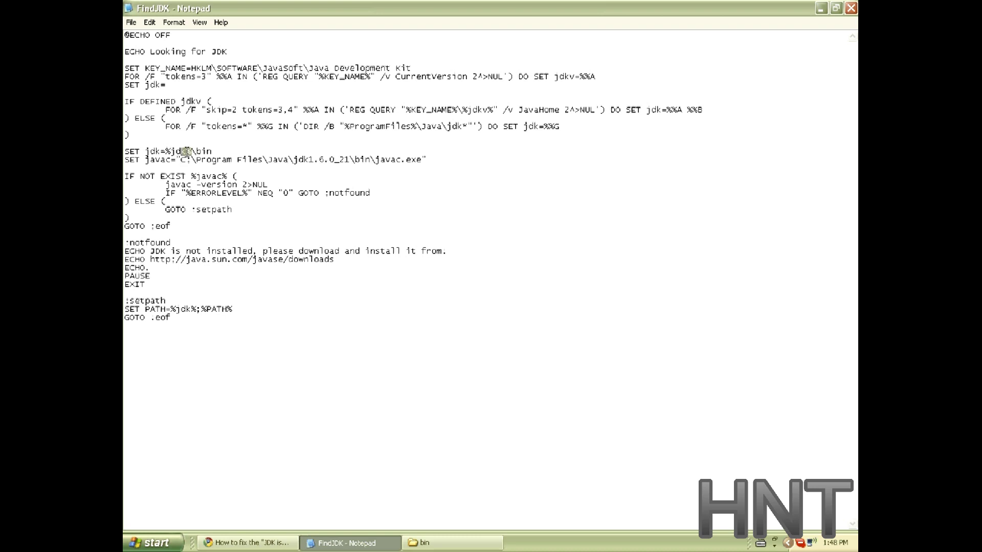
{"action": "right_click", "coordinate": [167, 151]}
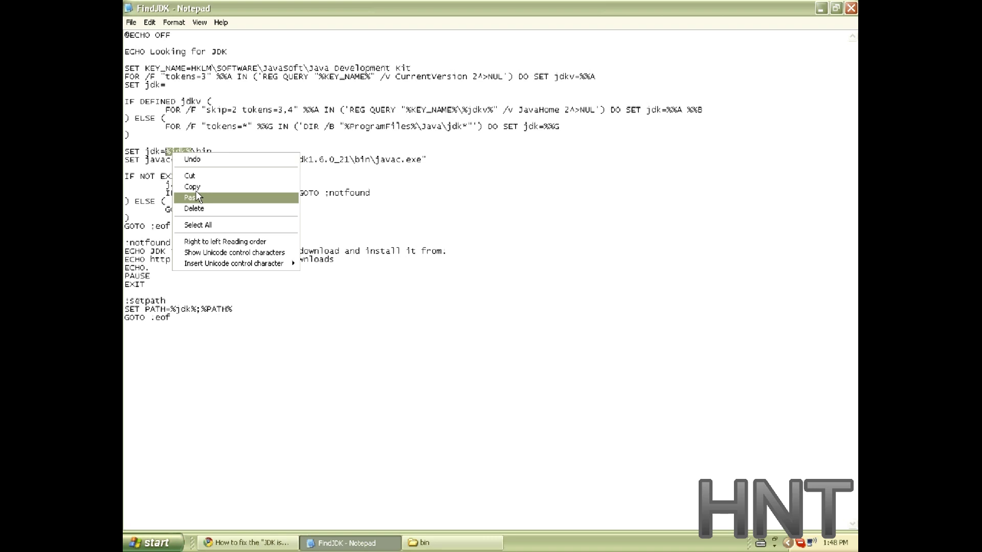
{"action": "left_click", "coordinate": [315, 233]}
{"action": "left_click", "coordinate": [430, 541]}
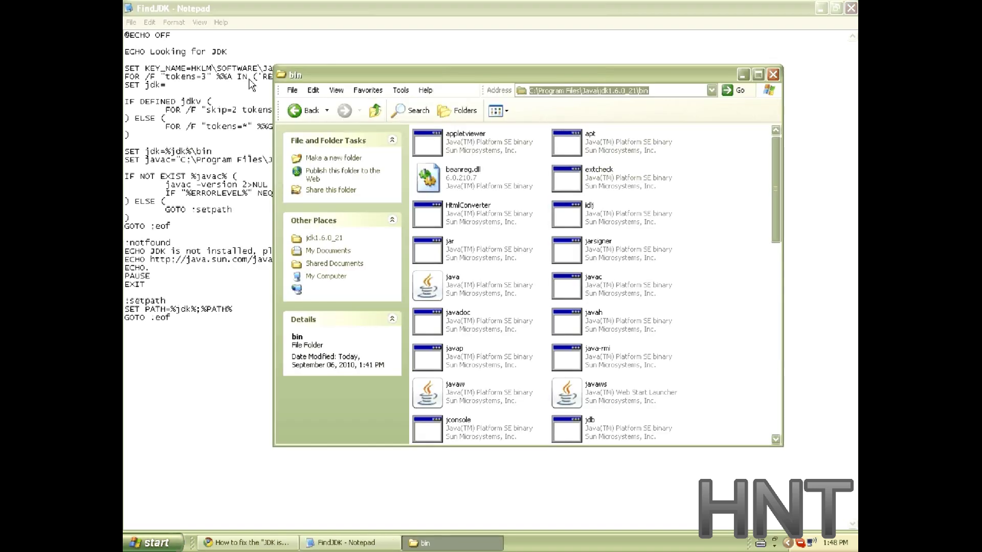
Copy the C:\Program Files\Java\jdk1.6.0_21 path from the Explorer address bar
{"action": "left_click", "coordinate": [375, 109]}
{"action": "left_click", "coordinate": [650, 90]}
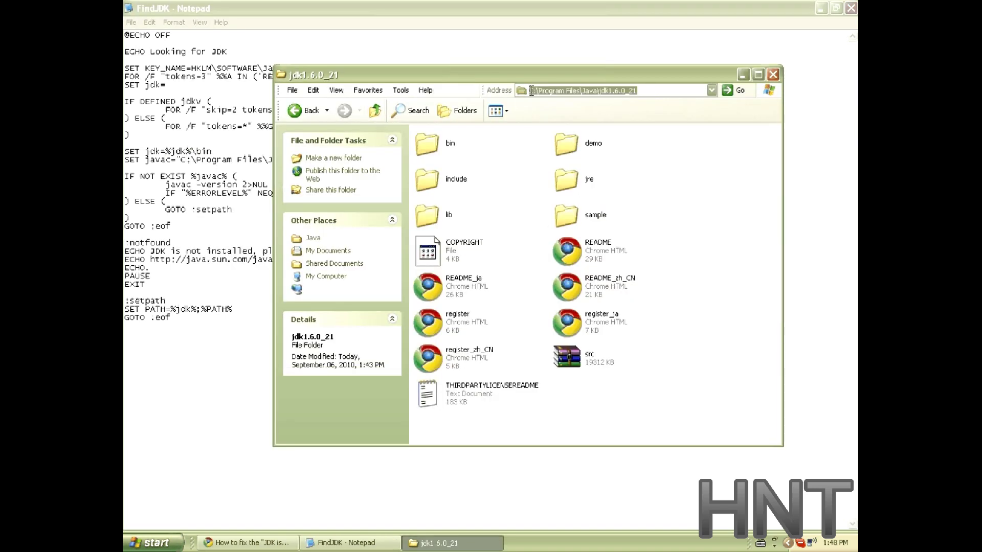
{"action": "right_click", "coordinate": [537, 91]}
{"action": "left_click", "coordinate": [551, 125]}
Paste the jdk1.6.0_21 path over %jdk% on the SET jdk line and review both edited lines
{"action": "left_click", "coordinate": [186, 159]}
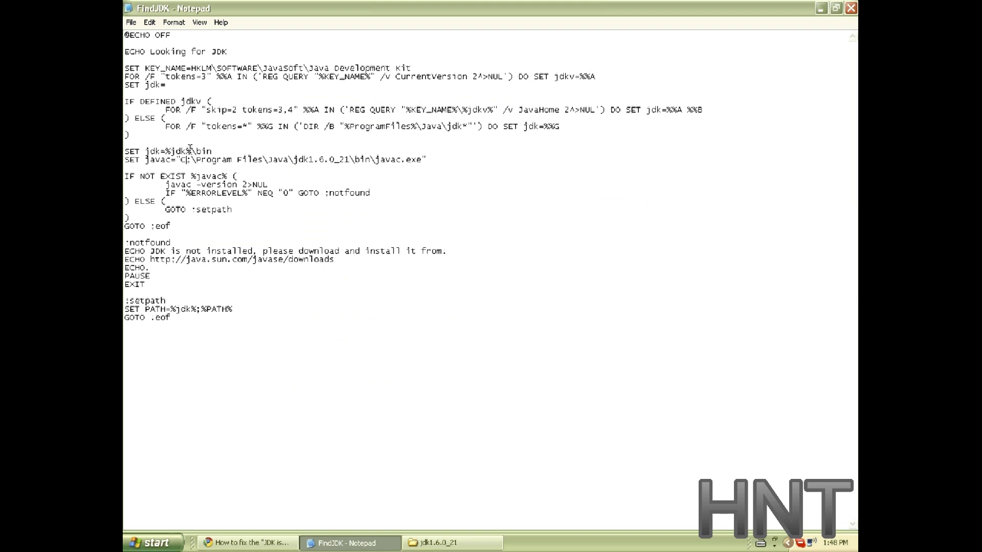
{"action": "left_click_drag", "start_coordinate": [191, 151], "coordinate": [165, 151]}
{"action": "right_click", "coordinate": [173, 154]}
{"action": "left_click", "coordinate": [205, 194]}
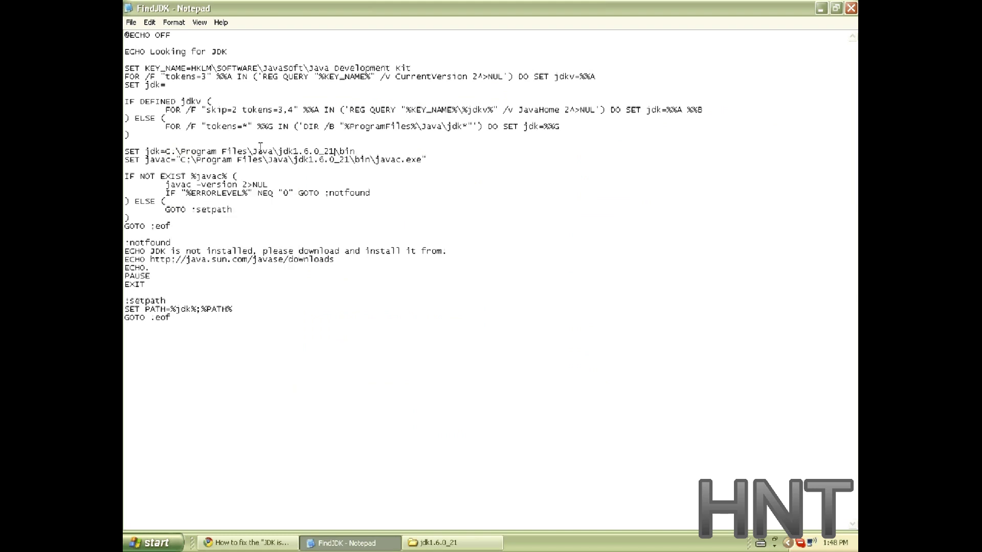
{"action": "left_click", "coordinate": [305, 151]}
{"action": "left_click_drag", "start_coordinate": [124, 149], "coordinate": [428, 160]}
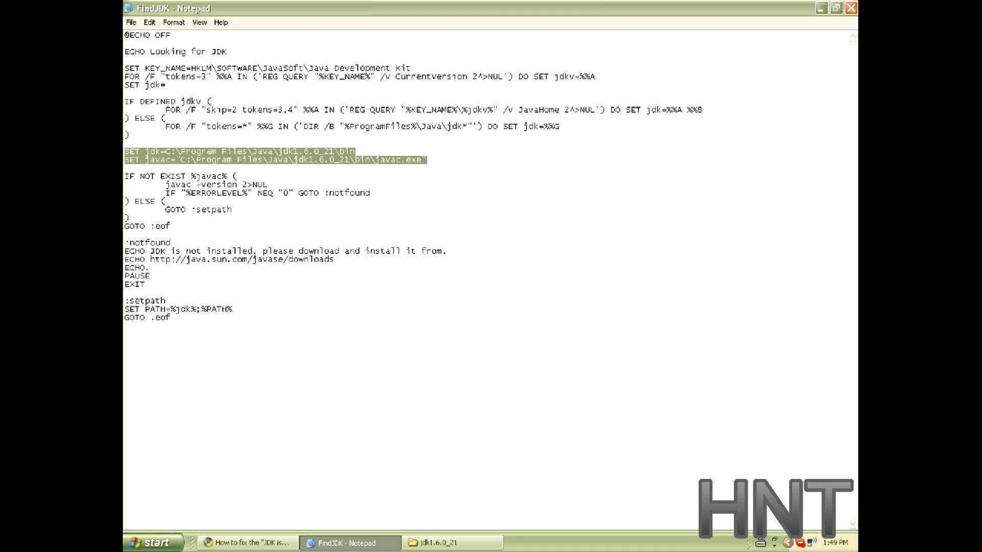
{"action": "left_click", "coordinate": [766, 101]}
Close FindJDK saving the changes, then run Compile to build the bot
{"action": "left_click", "coordinate": [850, 8]}
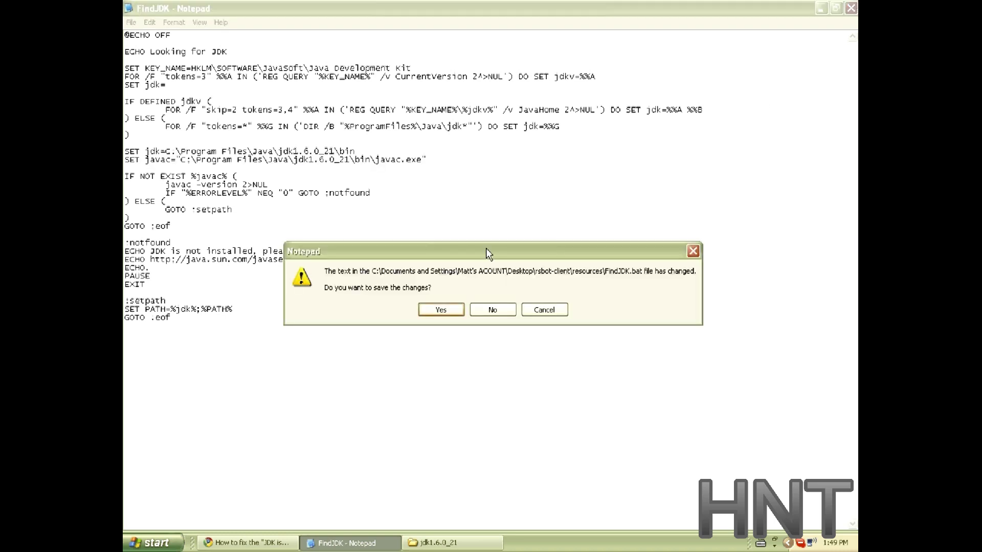
{"action": "left_click", "coordinate": [440, 310]}
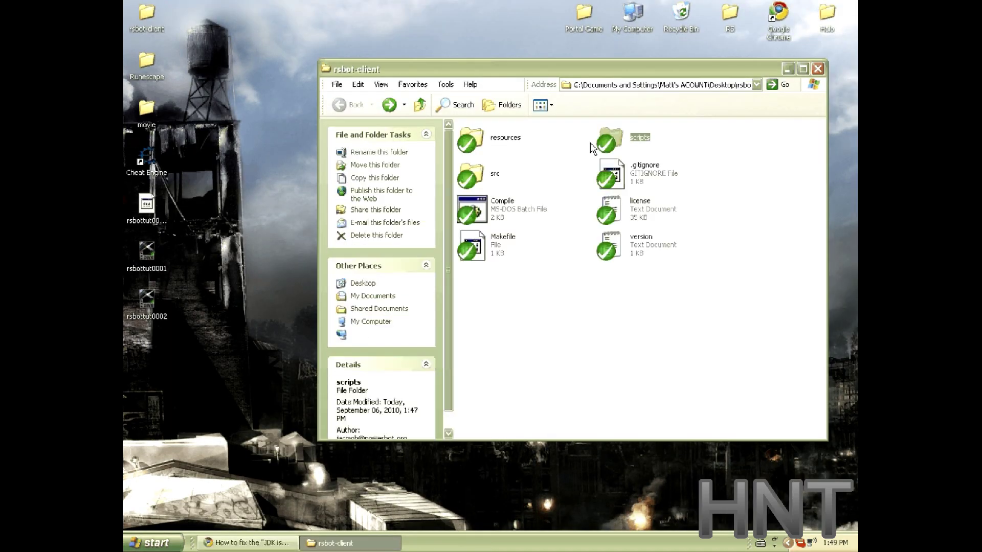
{"action": "double_click", "coordinate": [471, 209]}
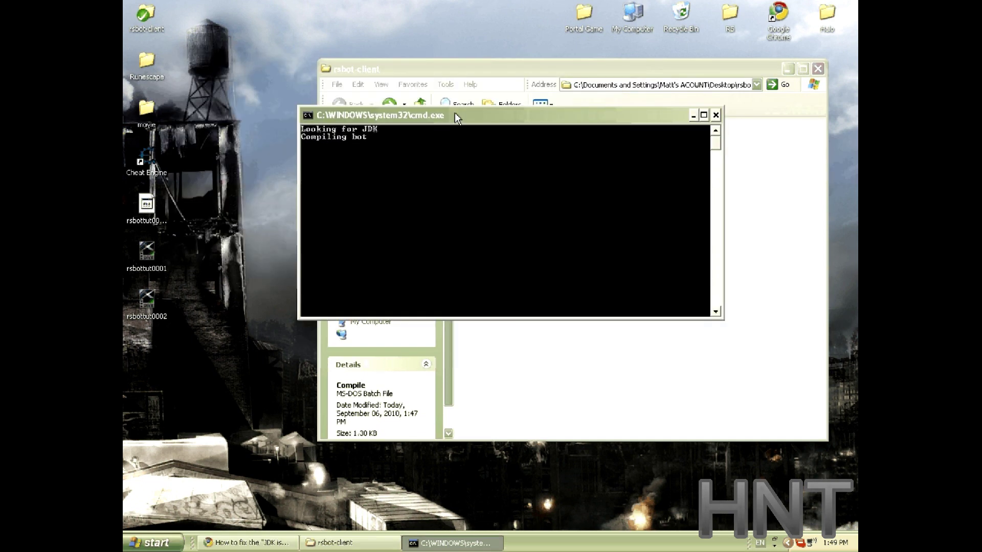